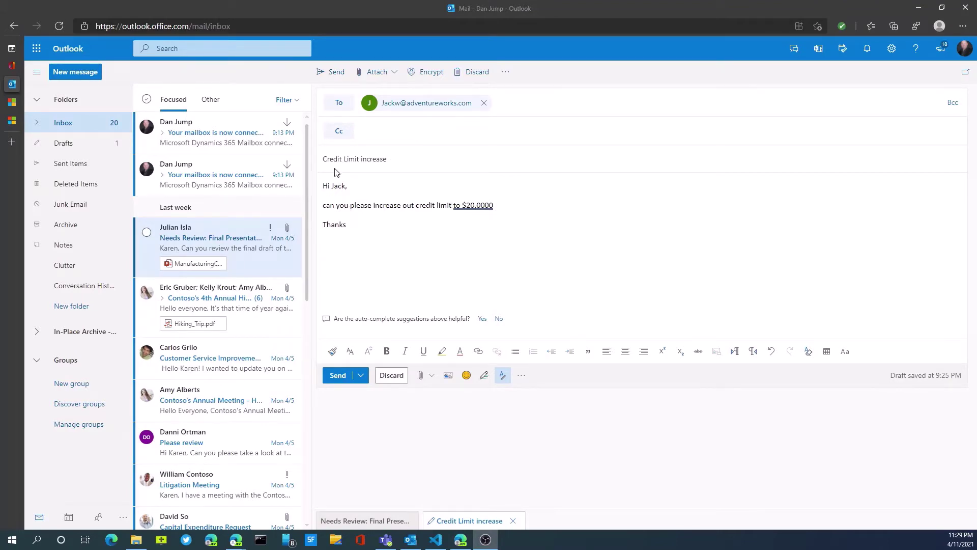
# - Track the Credit Limit increase email in Dynamics 365 using the add-in from the compose toolbar
pyautogui.click(515, 378)
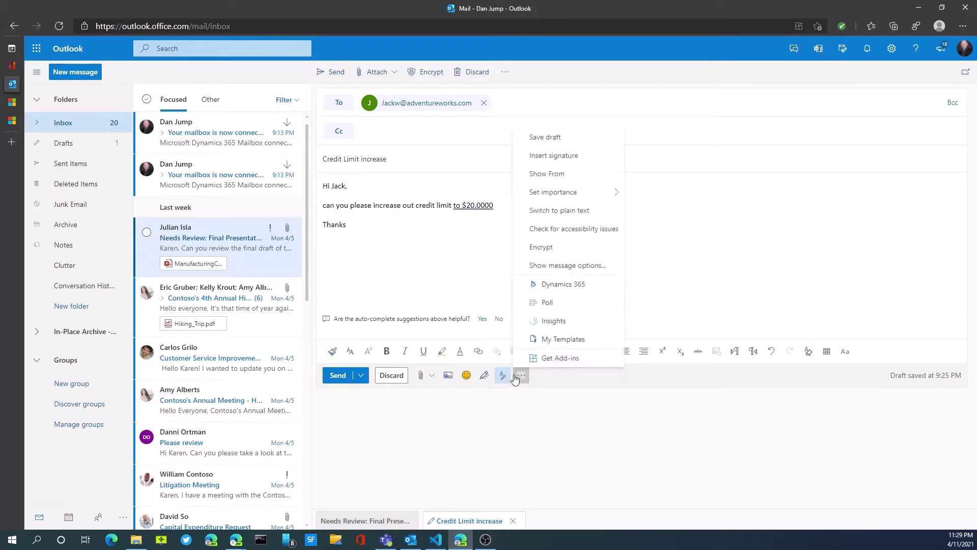
pyautogui.click(564, 286)
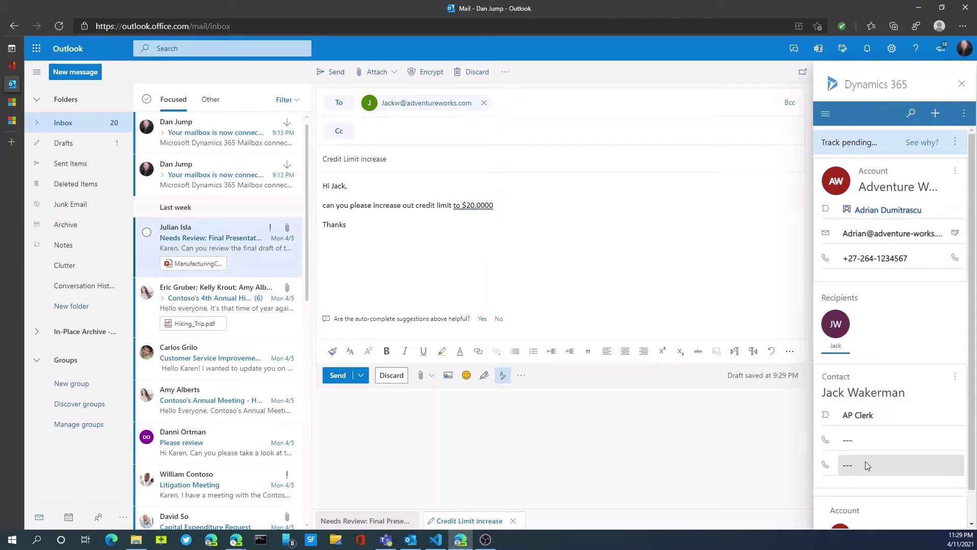
pyautogui.scroll(-1, 865, 462)
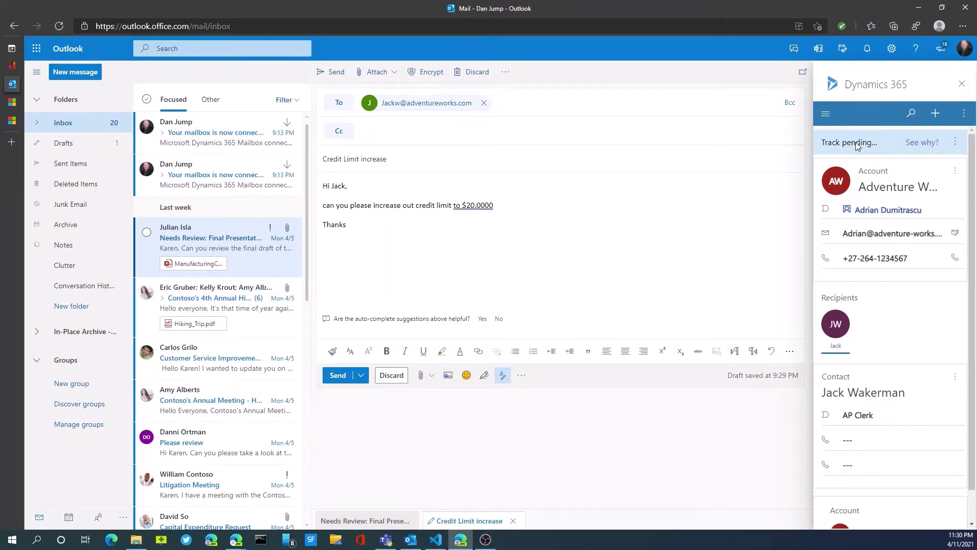
pyautogui.moveTo(857, 145)
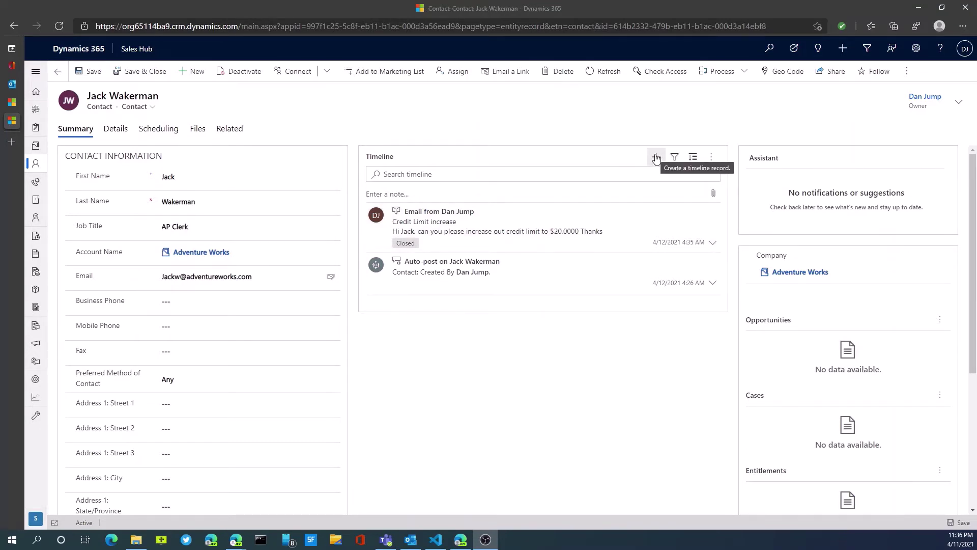
# - Show the accounts list in the All Accounts view
pyautogui.click(35, 147)
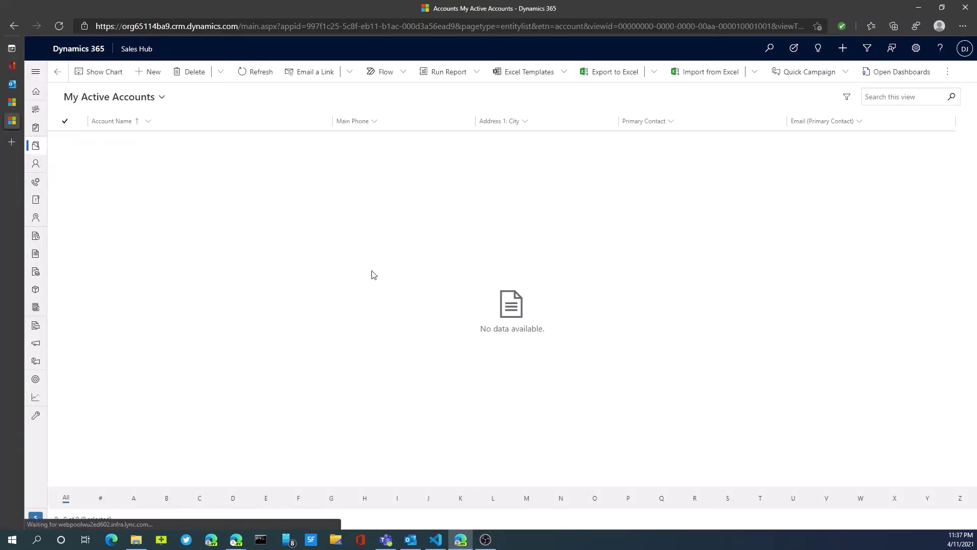
pyautogui.click(150, 98)
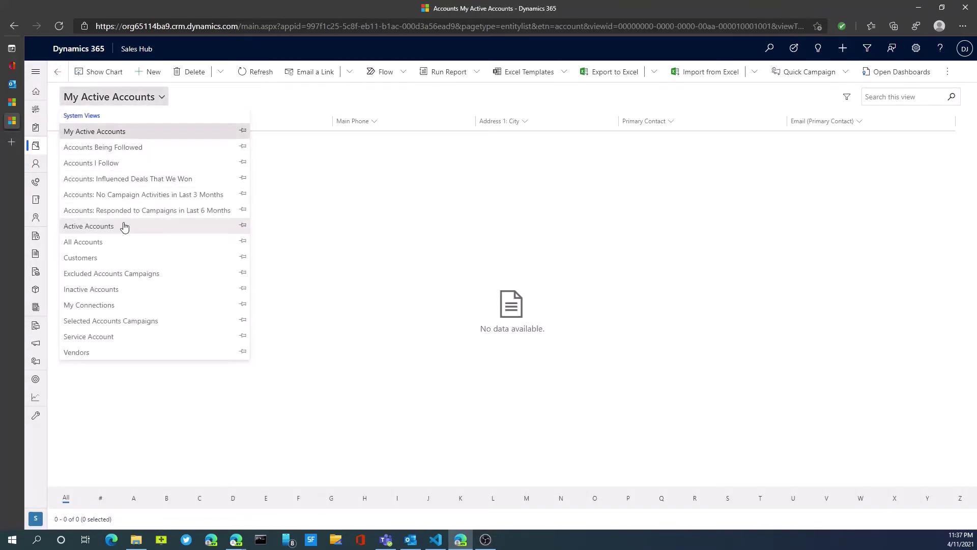
pyautogui.click(128, 242)
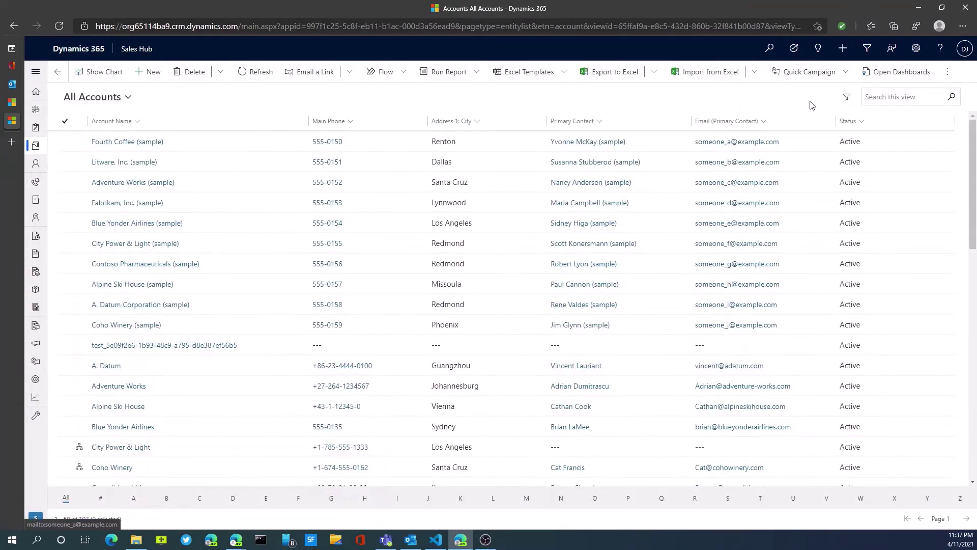
# - Search the accounts for 'advent' and open the Adventure Works account
pyautogui.click(884, 100)
pyautogui.write('advent')
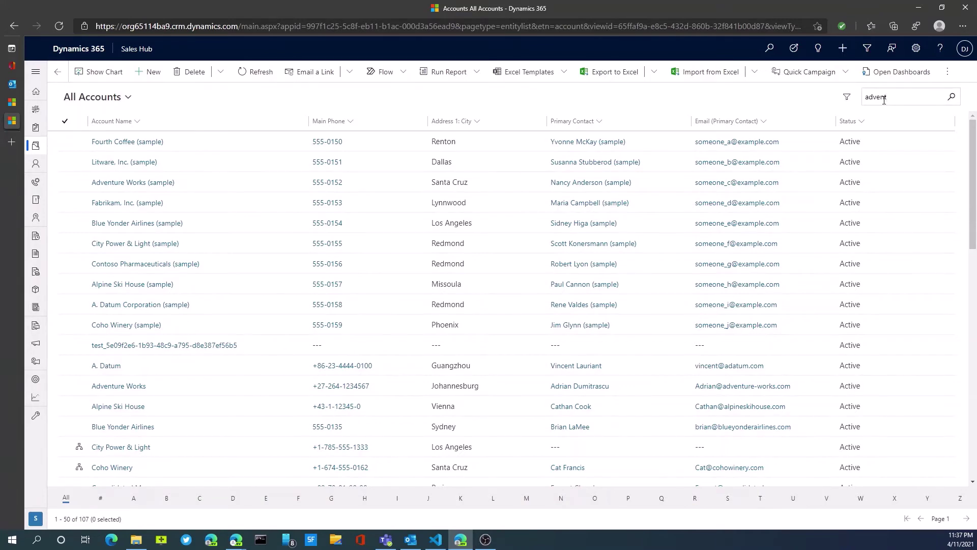
pyautogui.press('Return')
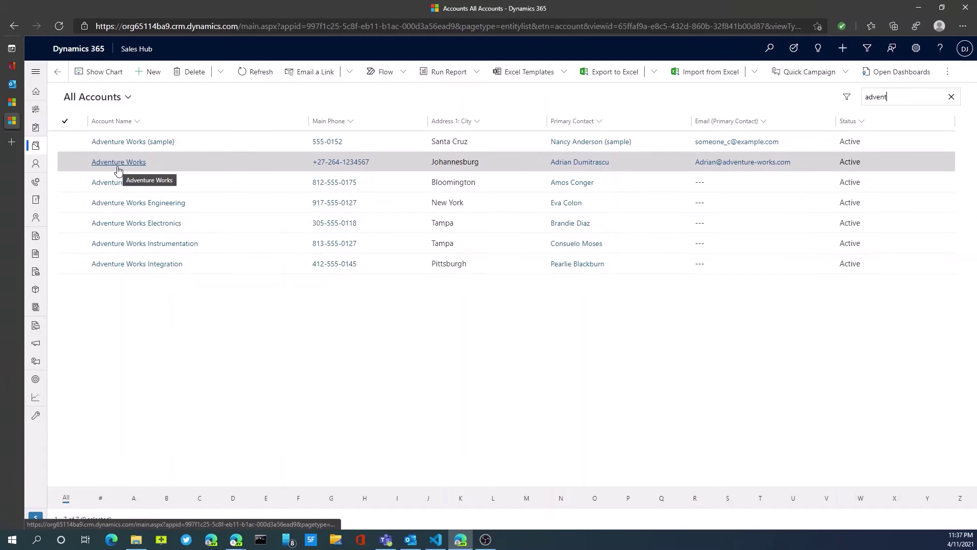
pyautogui.click(139, 169)
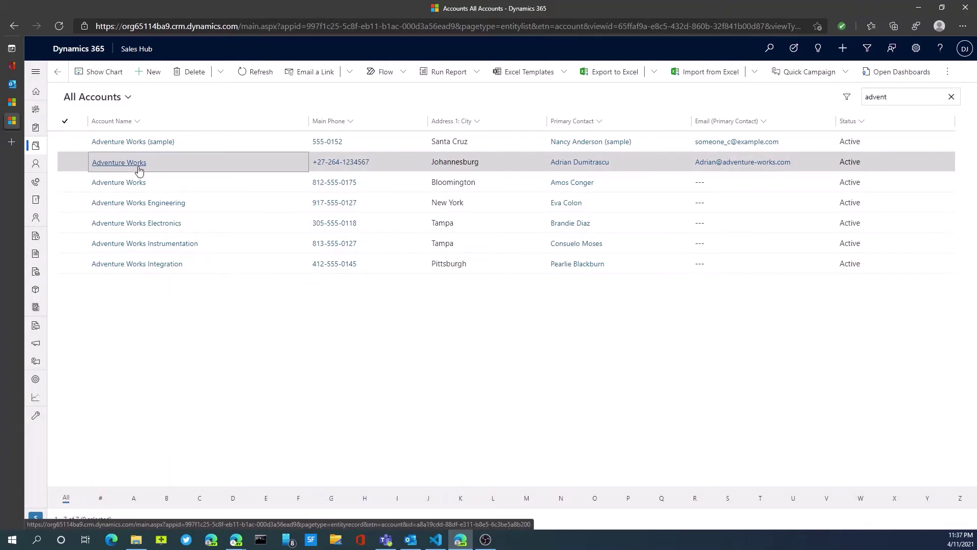
pyautogui.click(133, 162)
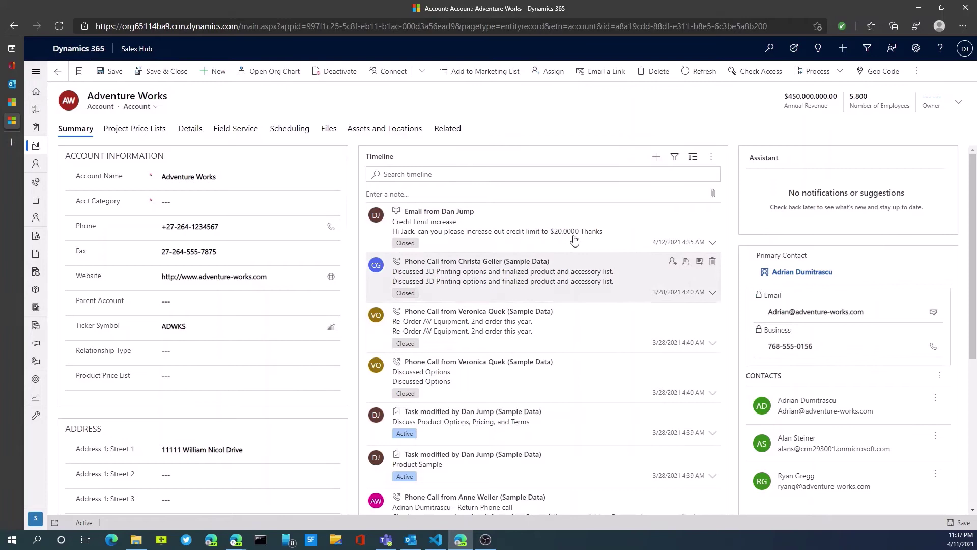
# - Add a timeline note titled 'send credit application' with text 'Need to send credit application'
pyautogui.click(657, 158)
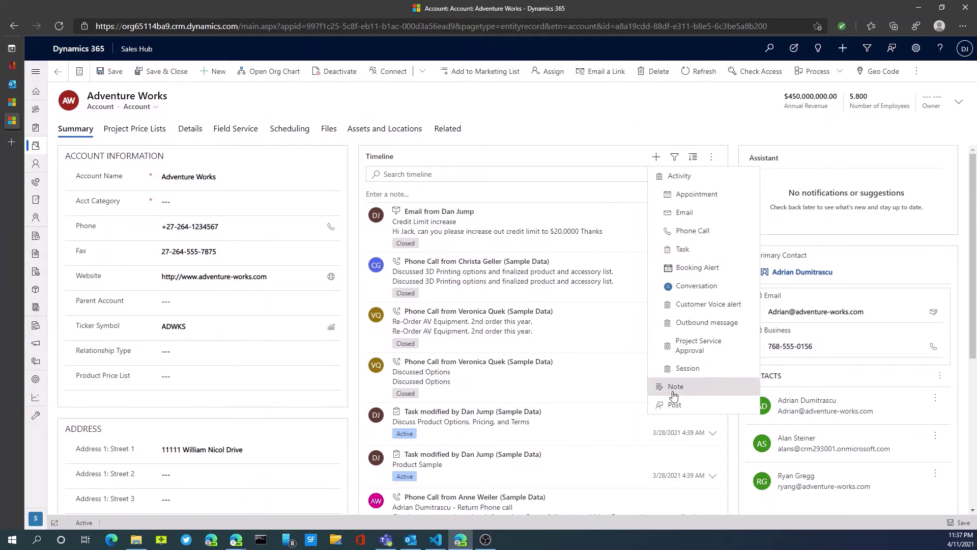
pyautogui.click(675, 387)
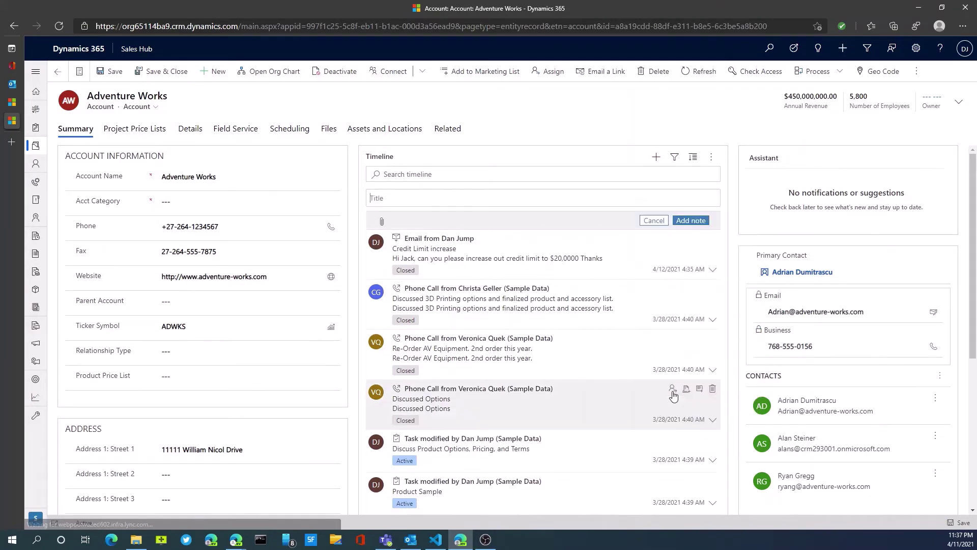
pyautogui.click(402, 199)
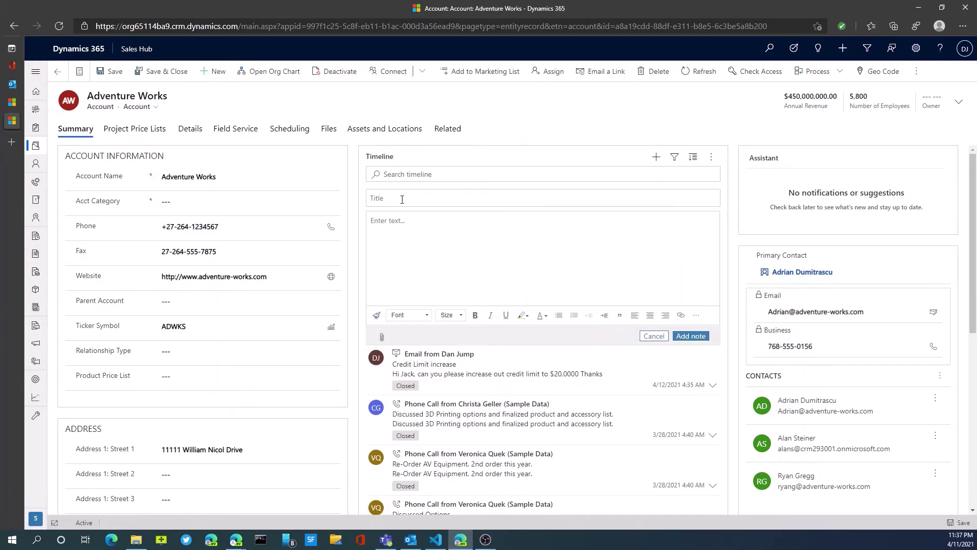
pyautogui.write('send credit appl')
pyautogui.write('ication')
pyautogui.press('Tab')
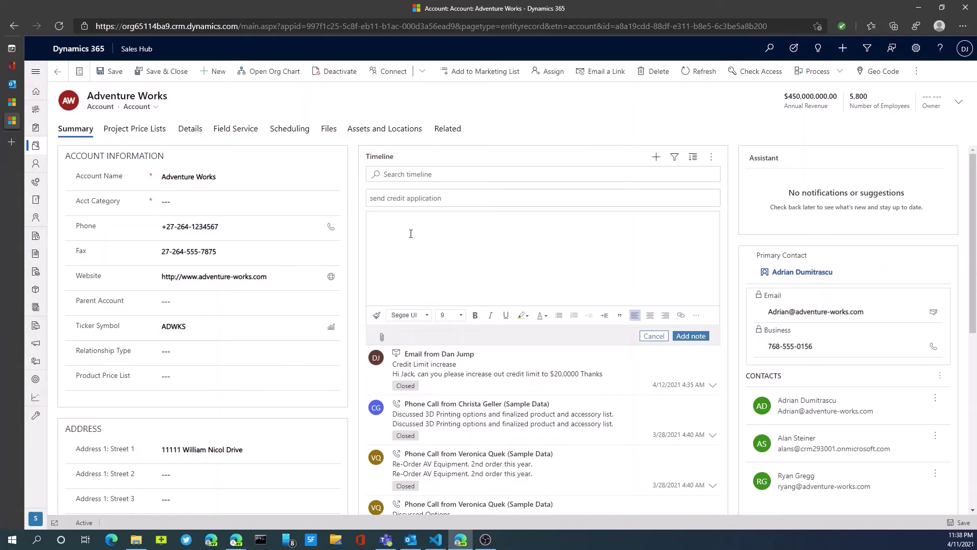
pyautogui.write('Need to send credit application')
pyautogui.click(690, 336)
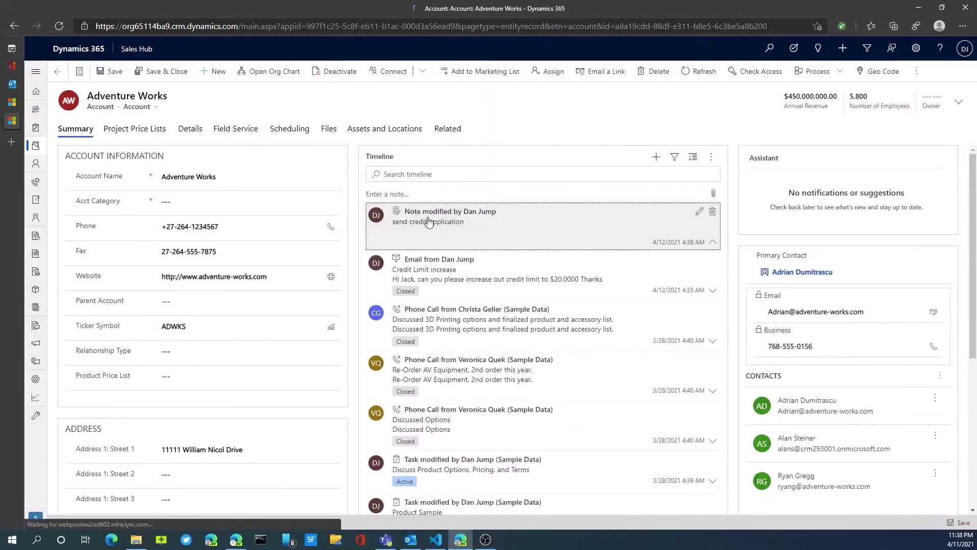
# - Retitle the note 'Vendor Account #', replace its text with the vendor account number, and save
pyautogui.click(430, 222)
pyautogui.click(701, 213)
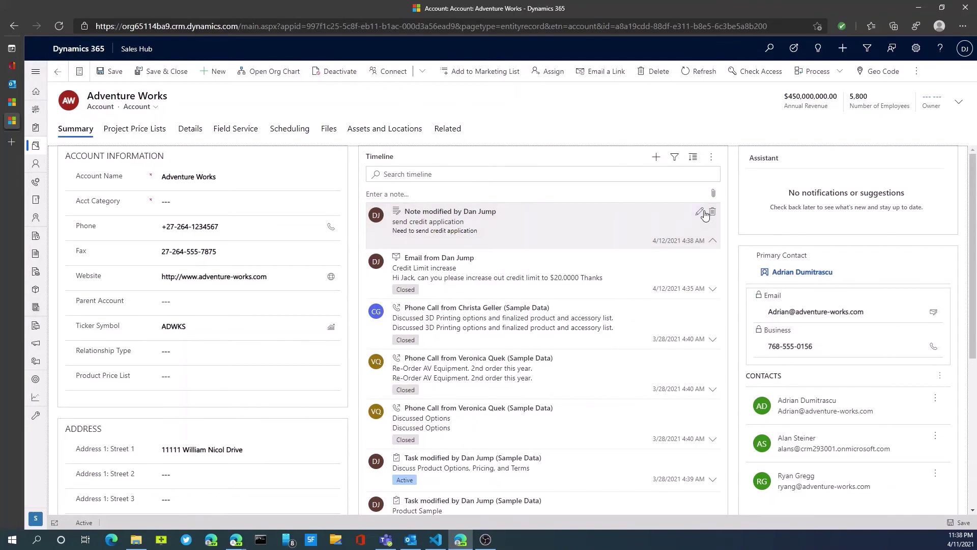
pyautogui.click(704, 215)
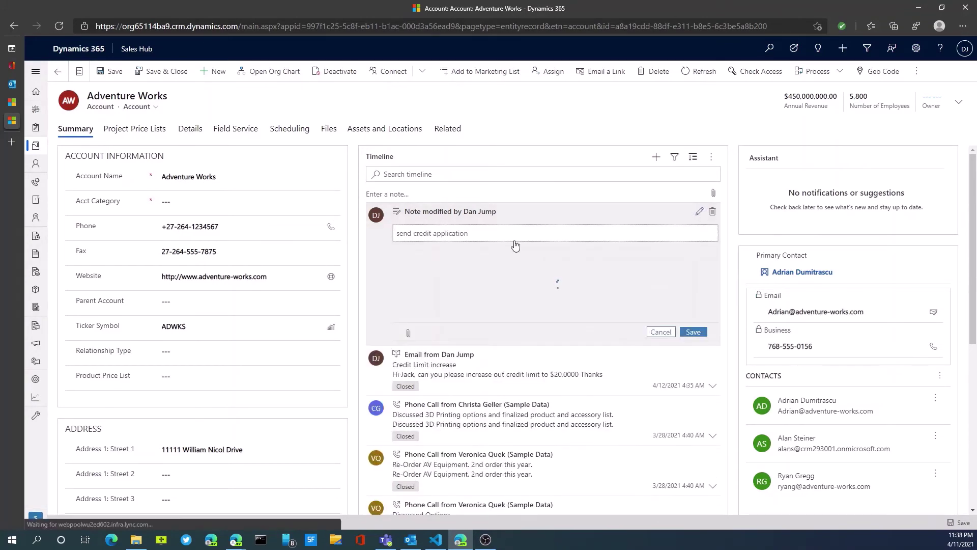
pyautogui.moveTo(479, 232); pyautogui.dragTo(365, 235)
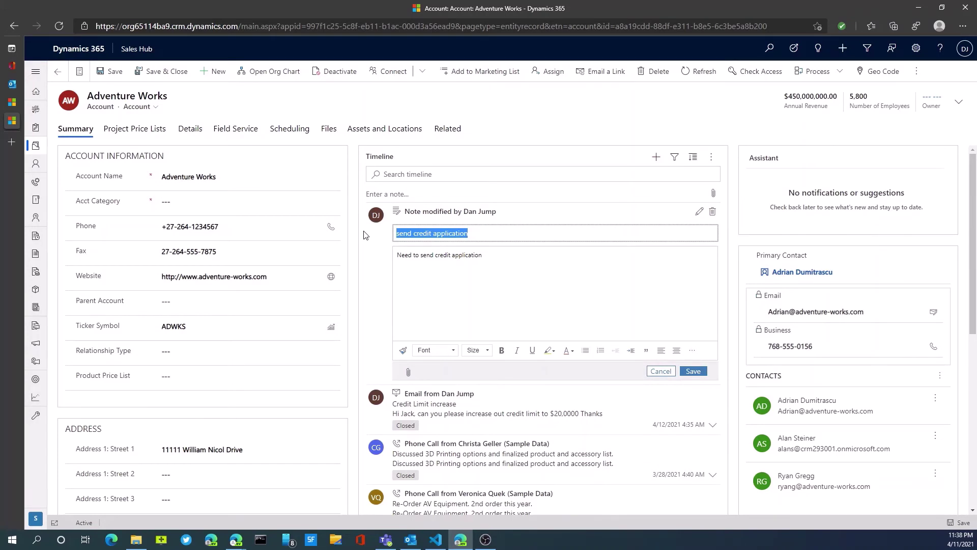
pyautogui.write('Vendor Accou')
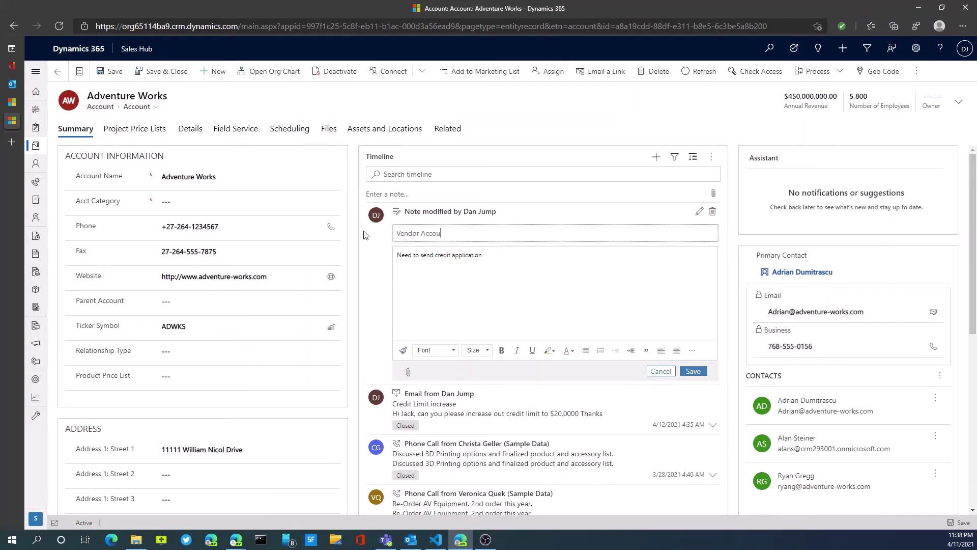
pyautogui.write('nt #')
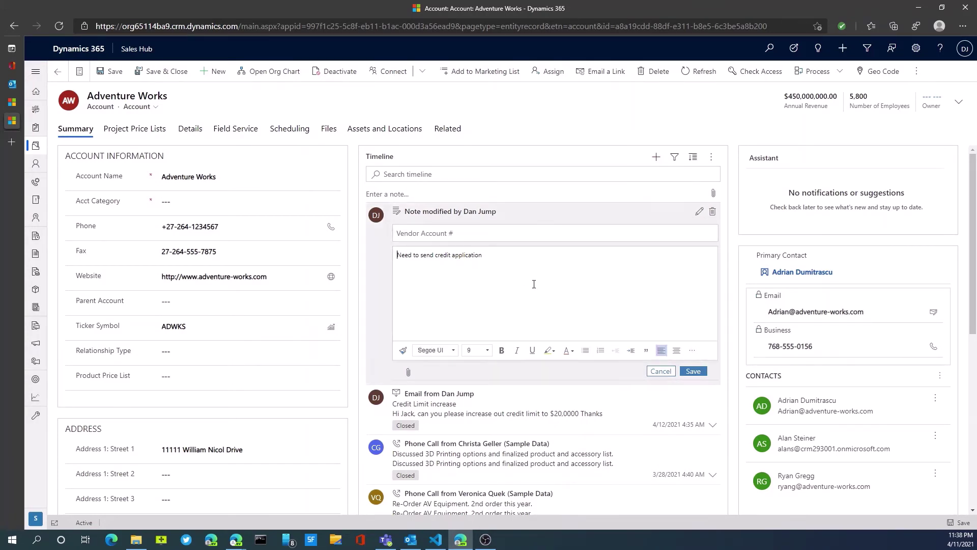
pyautogui.moveTo(496, 255); pyautogui.dragTo(320, 253)
pyautogui.write('Vendor account ')
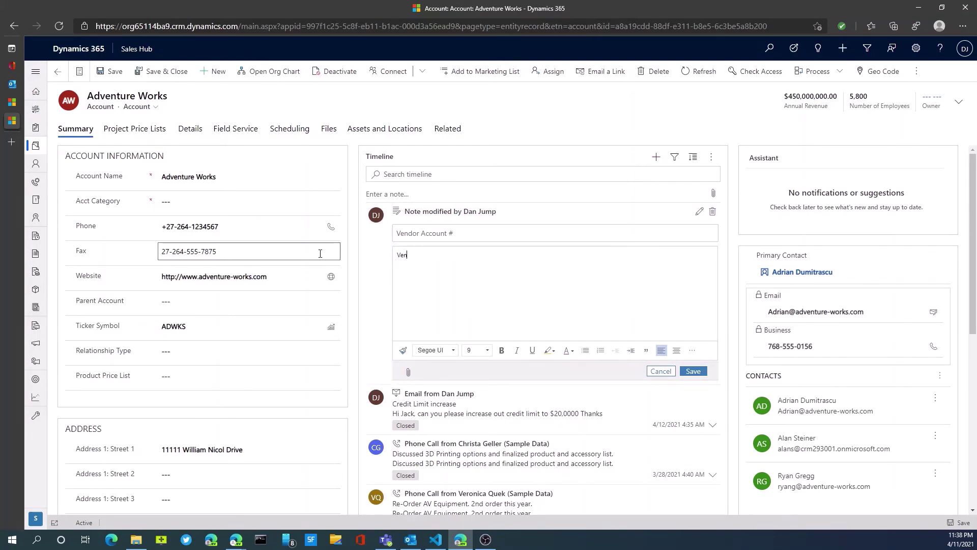
pyautogui.write('# 9938493')
pyautogui.click(692, 371)
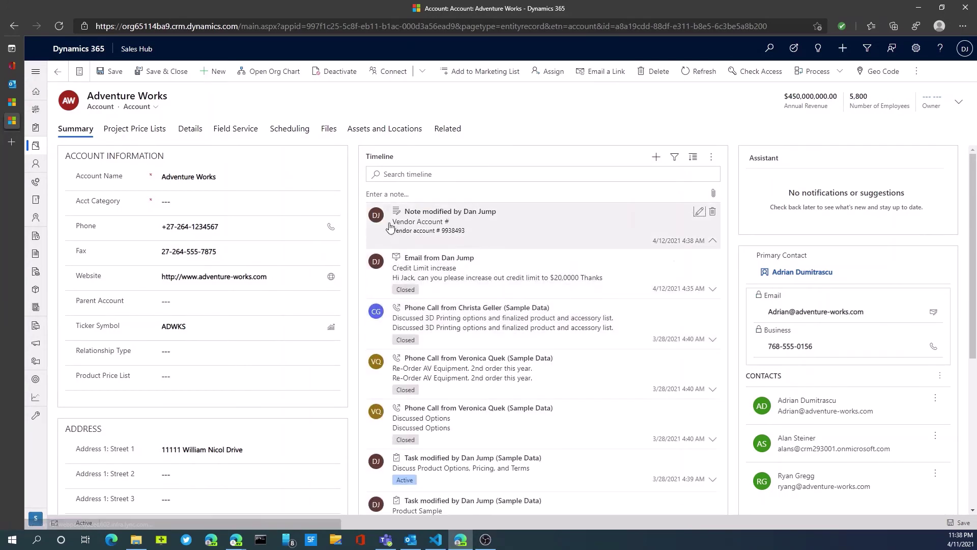
# - Filter the timeline to the Notes record type and expand the Modified date options
pyautogui.click(677, 163)
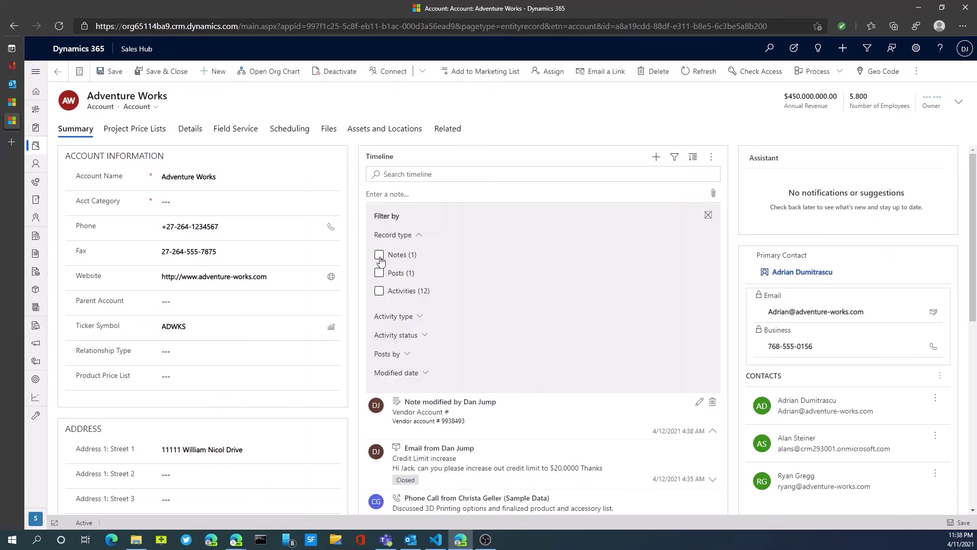
pyautogui.click(380, 257)
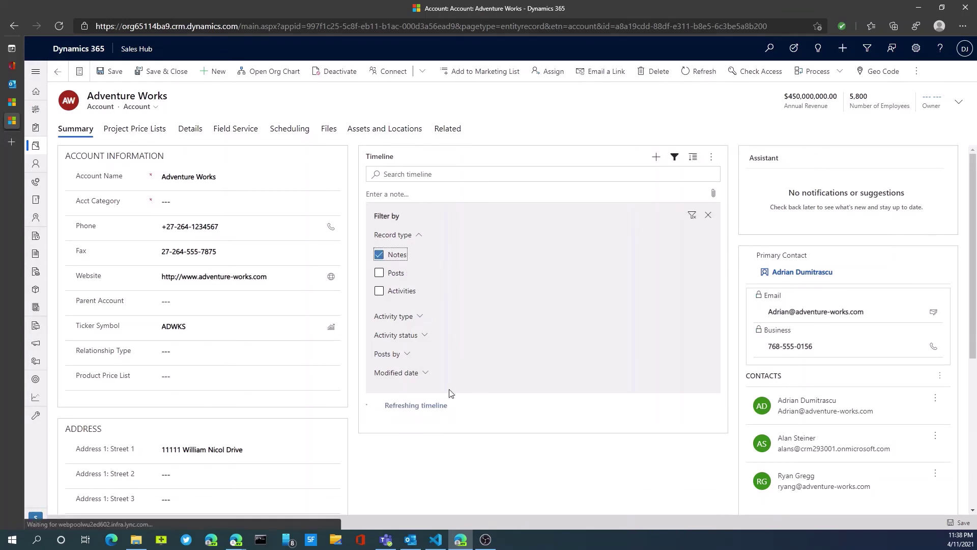
pyautogui.click(421, 317)
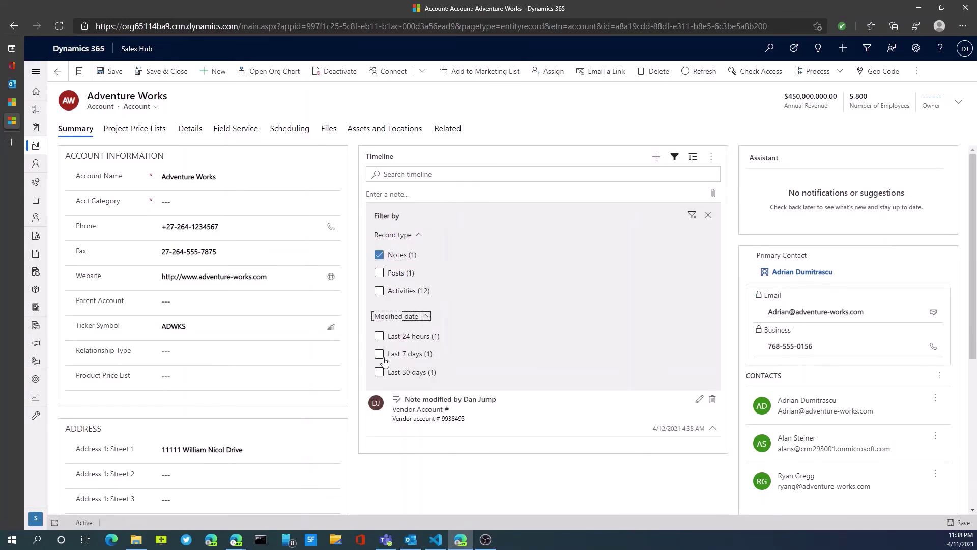
pyautogui.click(604, 343)
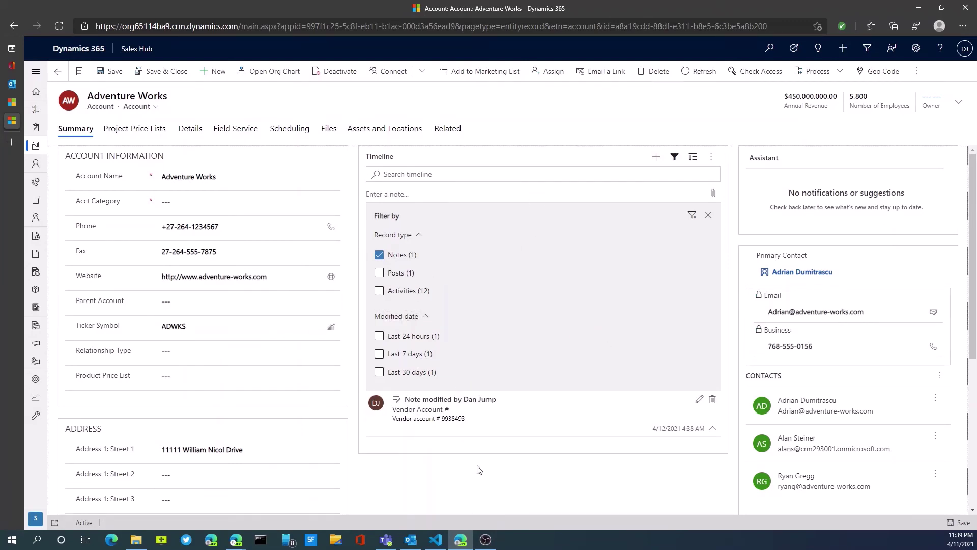
# - Close the Filter by panel
pyautogui.click(707, 214)
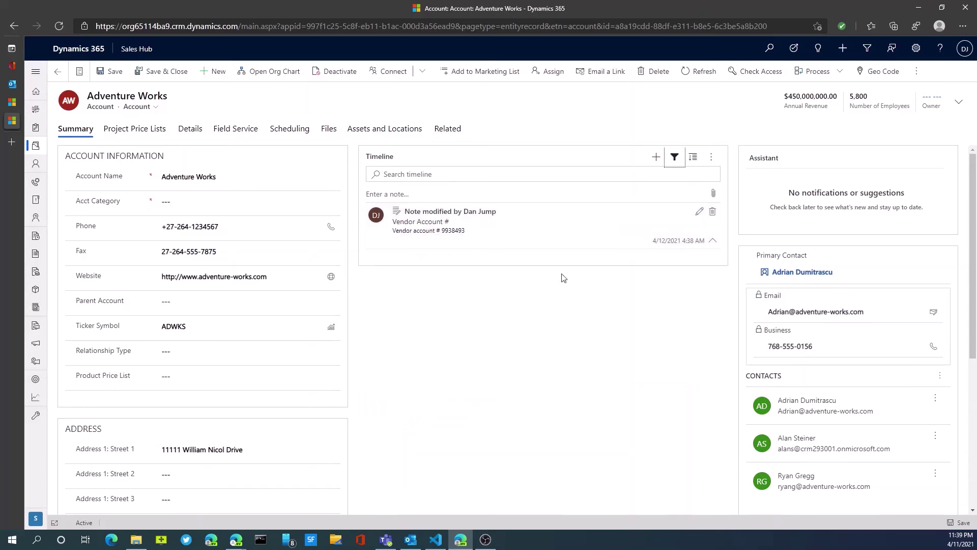